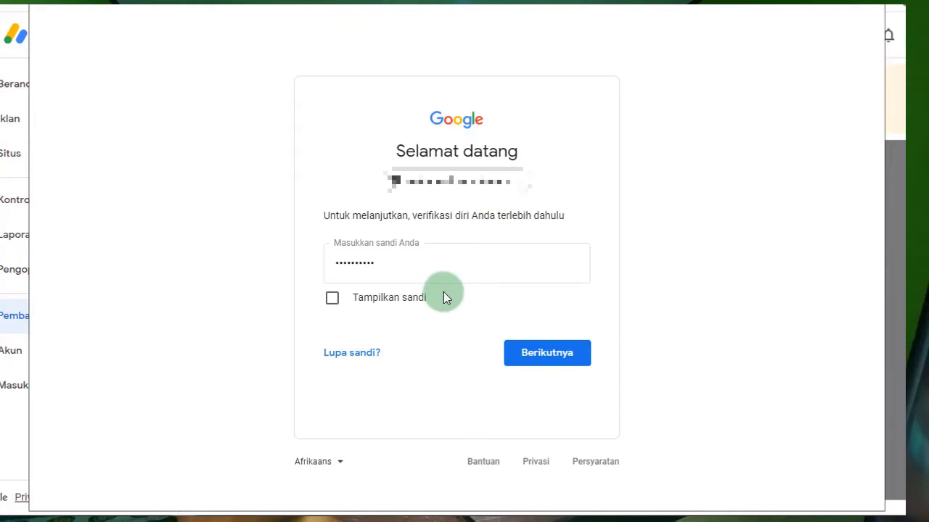
Submit the filled-in account password and declare a Perorangan account, answering Tidak to US citizenship or residency
left_click(540, 354)
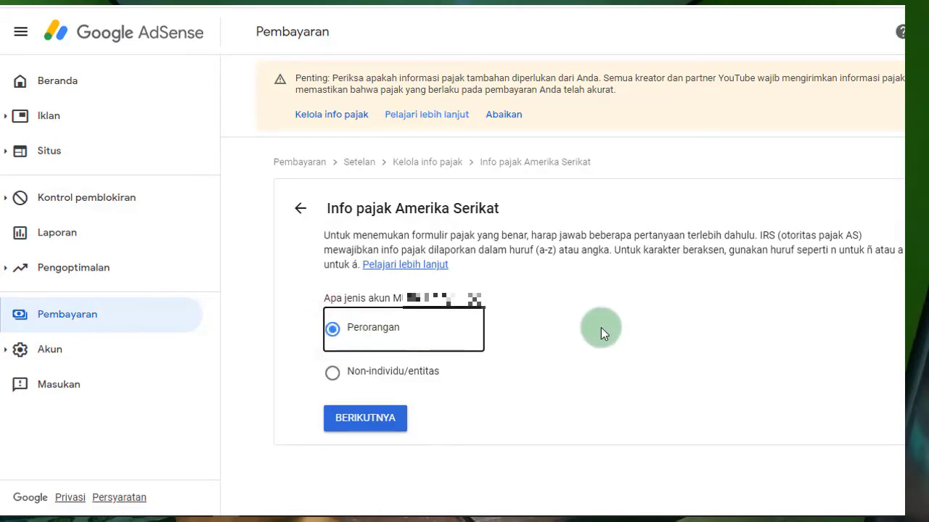
left_click(362, 419)
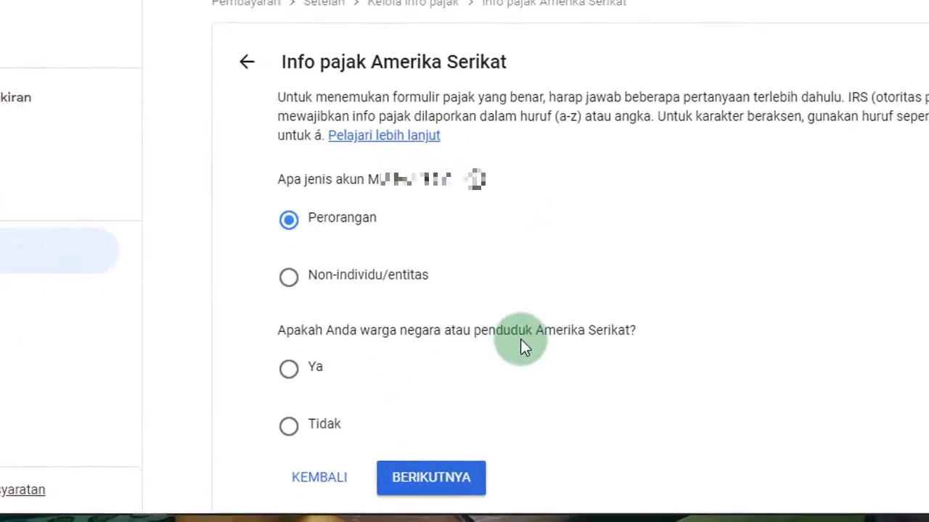
left_click(288, 426)
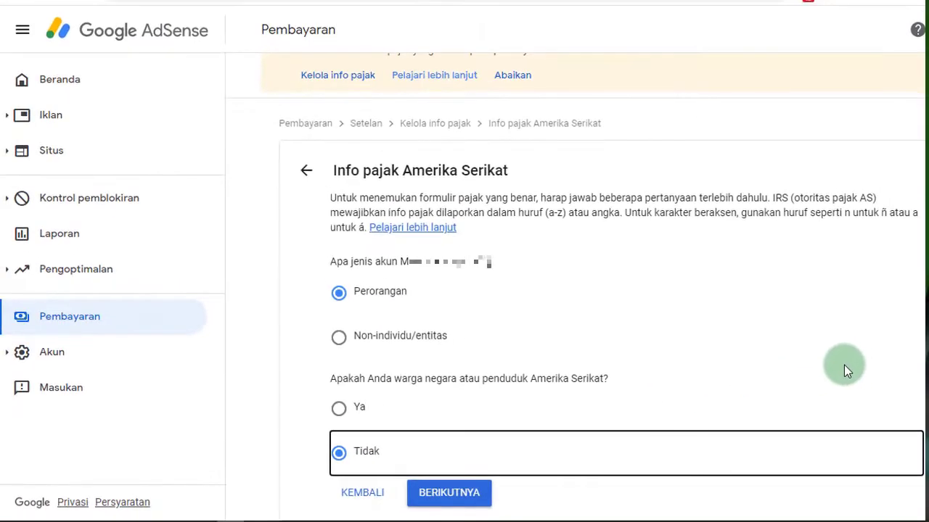
left_click(449, 493)
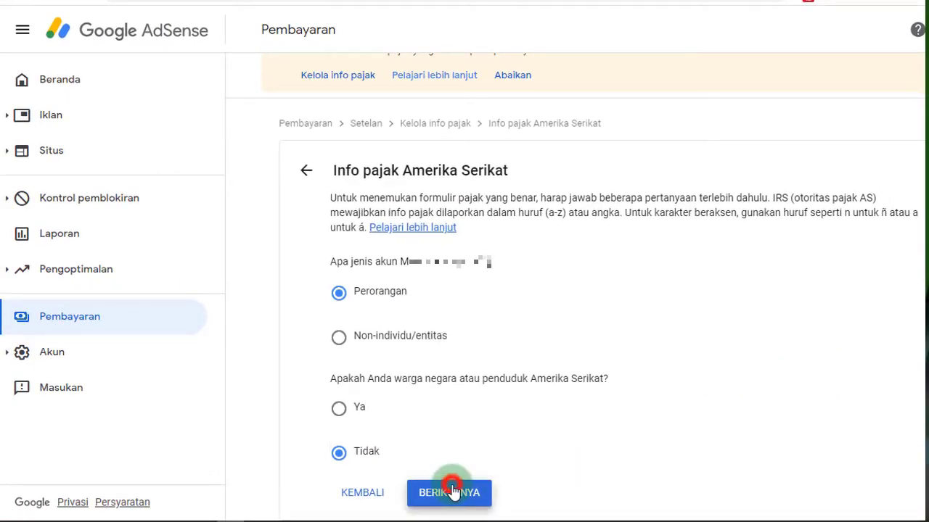
Choose W-8BEN as the tax form type and start the W-8BEN form
scroll(426, 278, "down", 2)
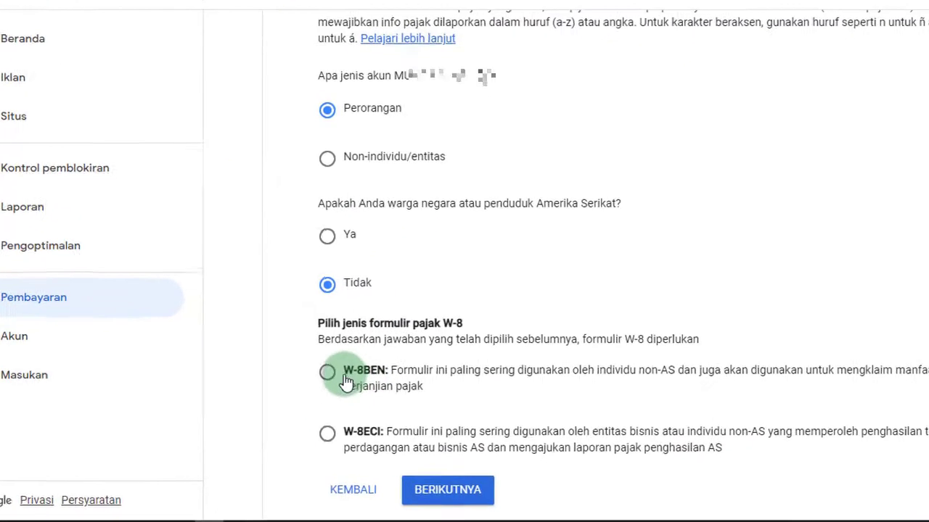
left_click(338, 385)
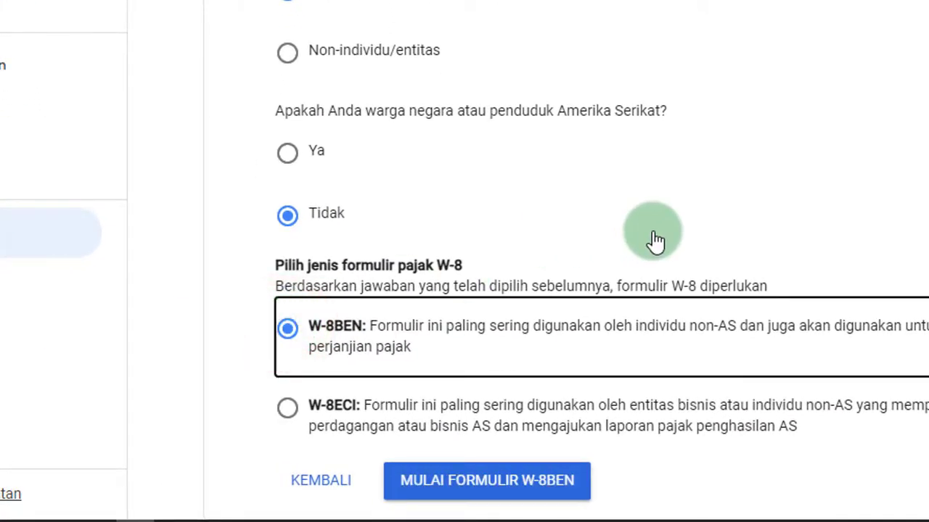
left_click(441, 482)
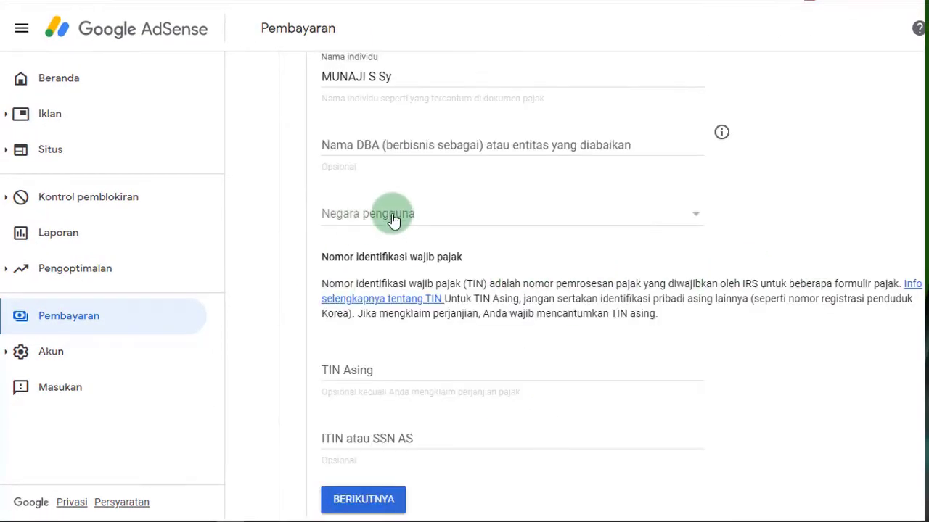
Set the country of citizenship (Negara pengguna) in the tax identity section to Indonesia
left_click(392, 219)
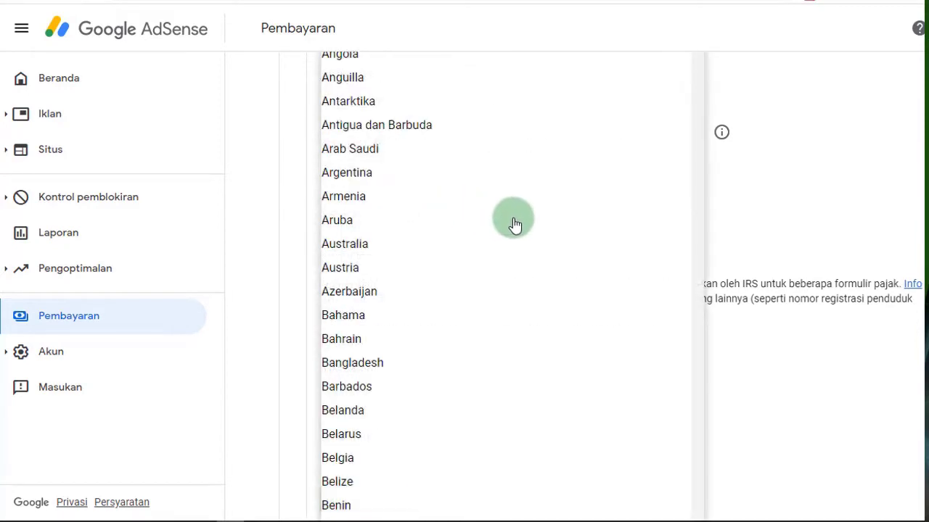
scroll(437, 282, "down", 8)
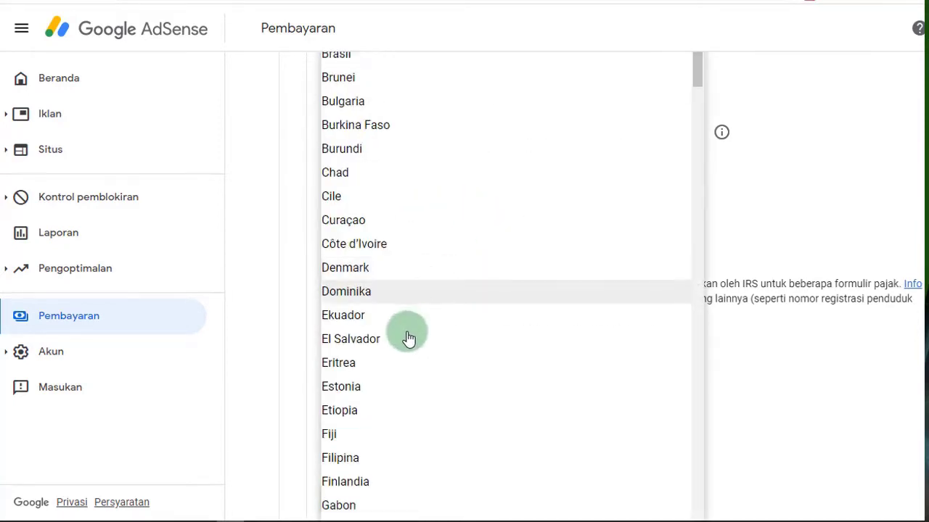
scroll(410, 341, "down", 2)
scroll(415, 348, "down", 6)
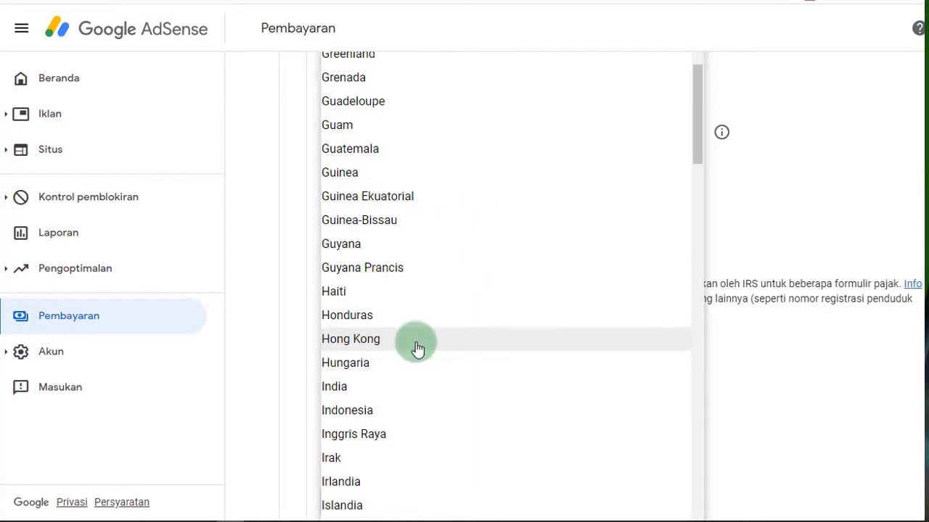
left_click(356, 418)
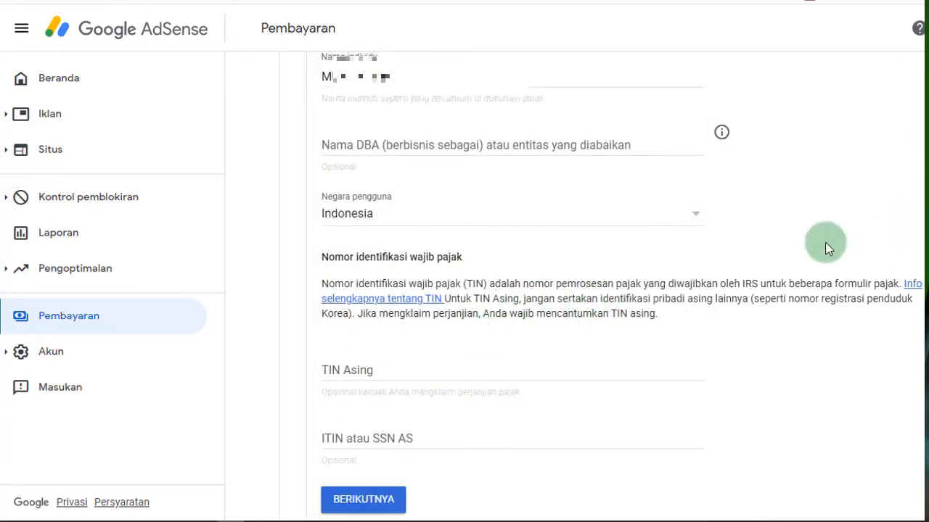
Paste the foreign taxpayer identification number into TIN Asing and continue to the address section
left_click(385, 371)
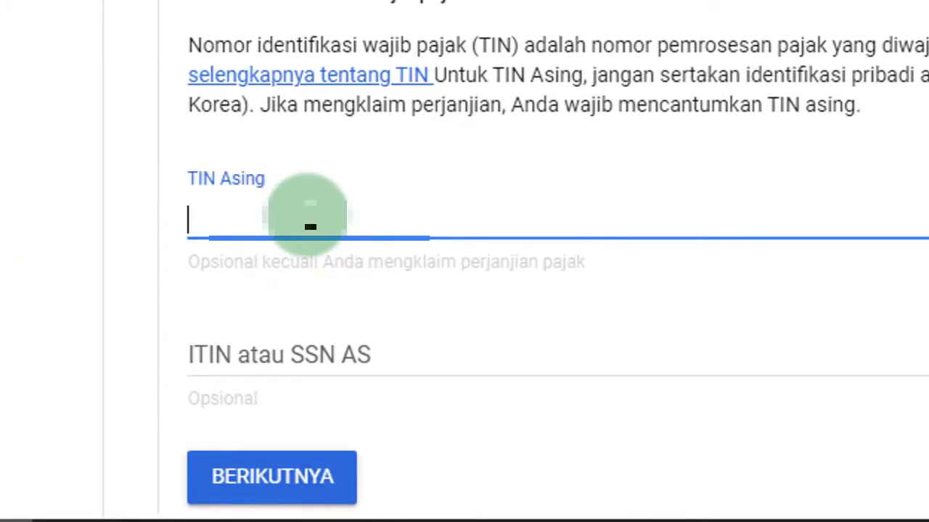
key("ctrl+v")
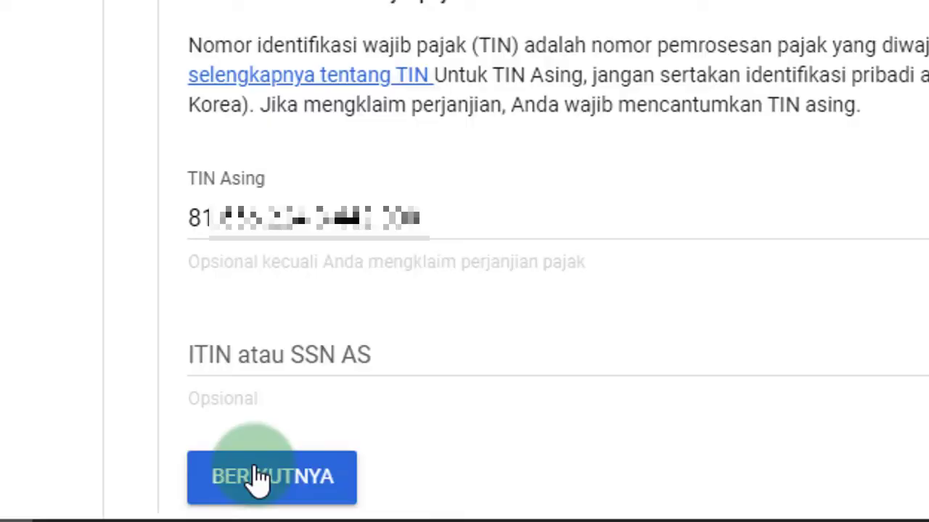
left_click(256, 470)
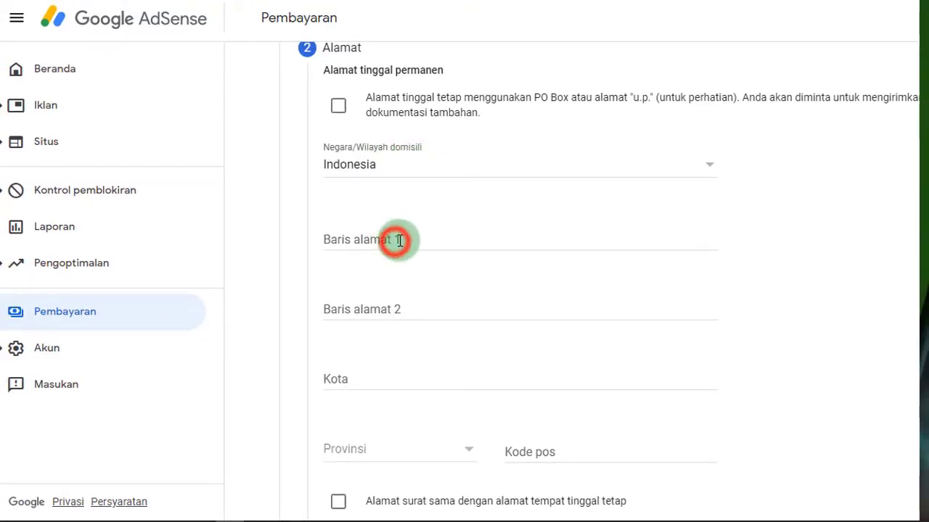
Fill in the permanent residence address in Indonesia and mark it as using a PO Box or "u.p." address
left_click(398, 240)
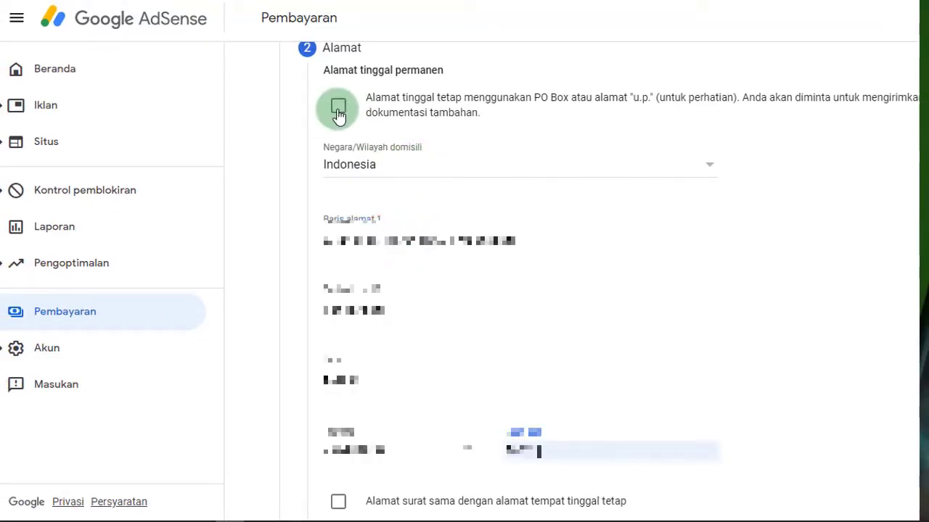
left_click(339, 110)
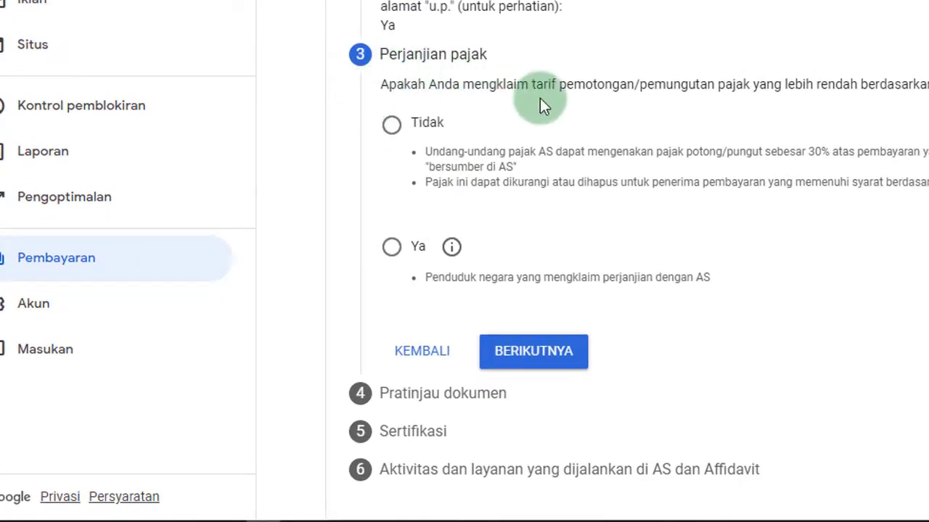
Claim a reduced withholding rate under the tax treaty with Ya, confirming treaty-country residency and choosing Indonesia as the country
left_click(564, 170)
left_click(399, 251)
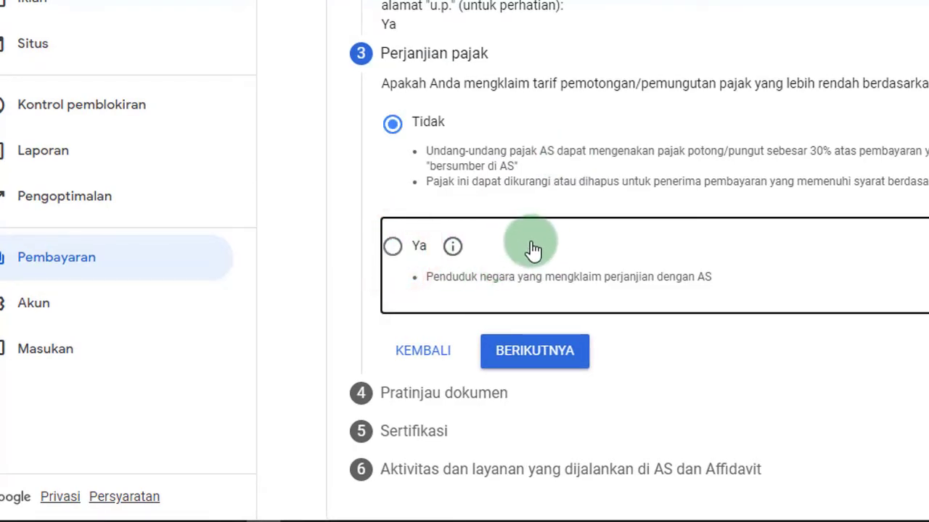
left_click(573, 268)
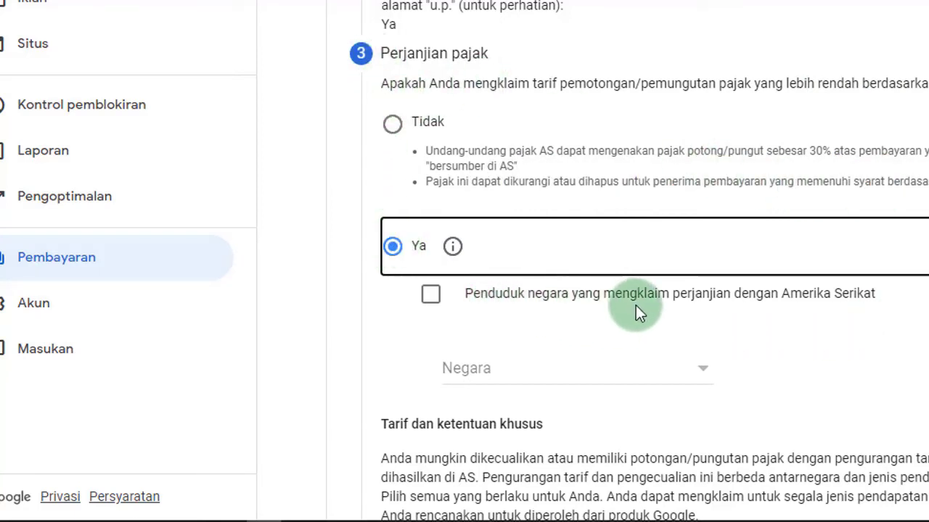
left_click(433, 295)
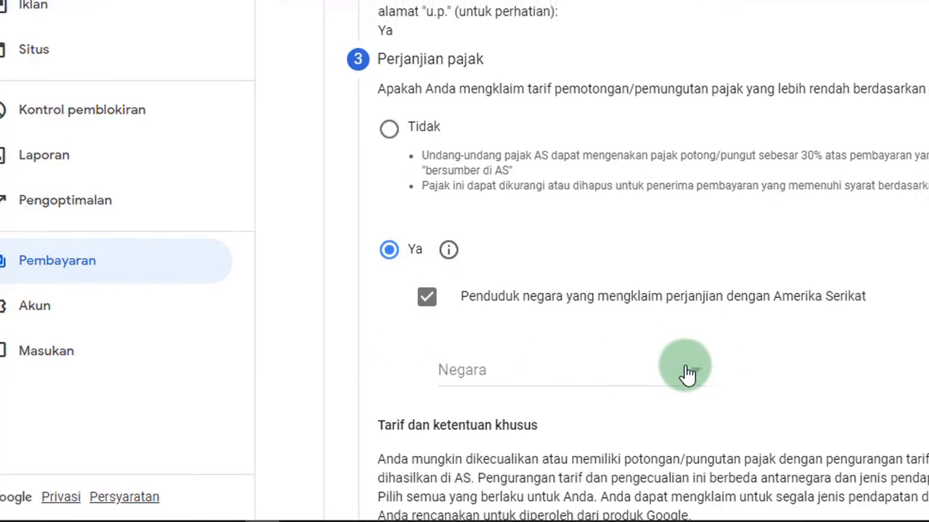
left_click(688, 373)
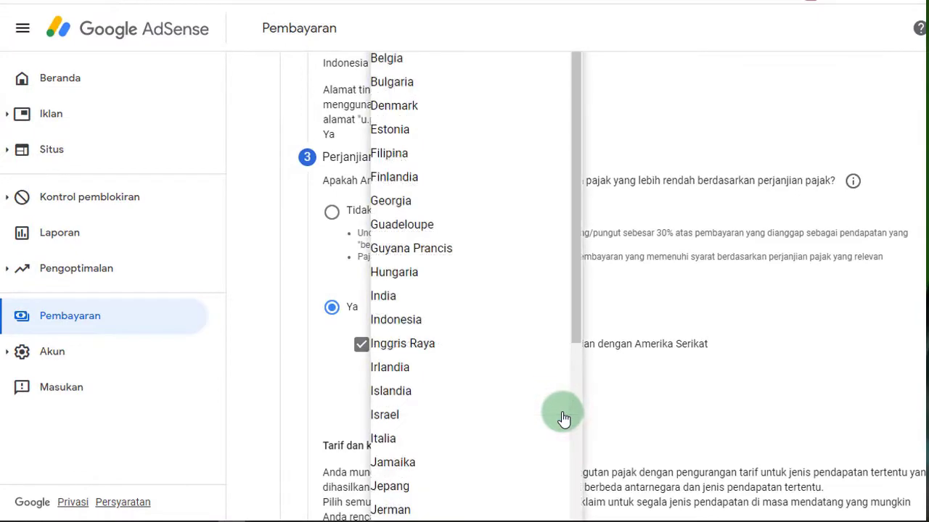
left_click(431, 323)
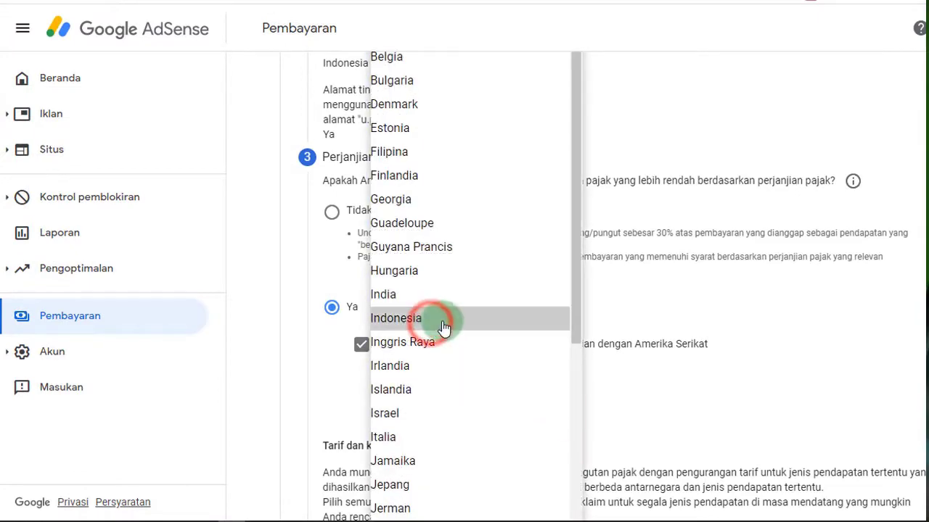
Claim Layanan (AdSense) income under Pasal 8 ayat 1 at 0% (pengurangan tarif) and confirm the treaty eligibility statement
scroll(342, 267, "down", 4)
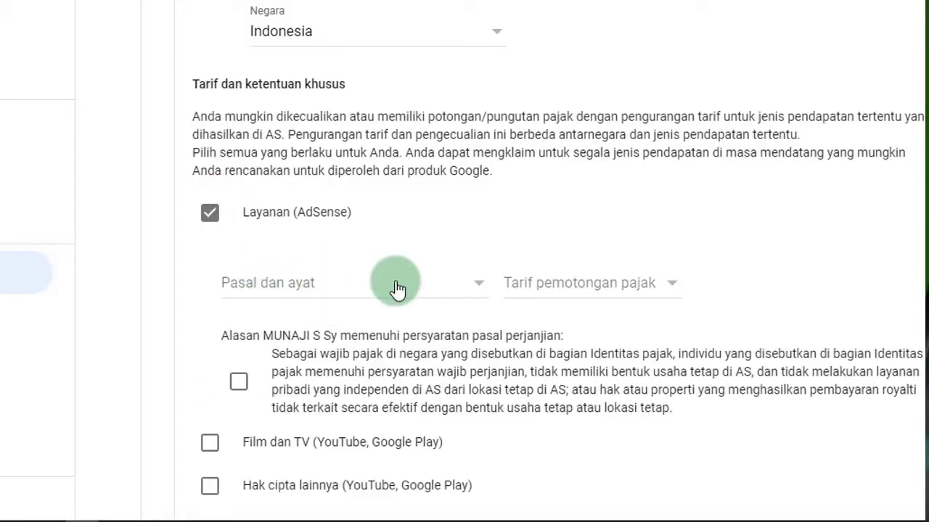
left_click(476, 287)
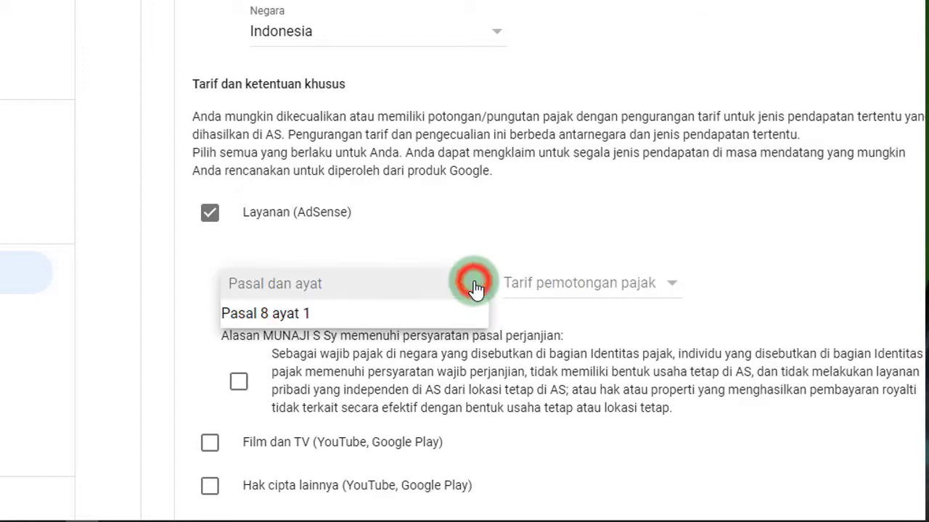
left_click(299, 311)
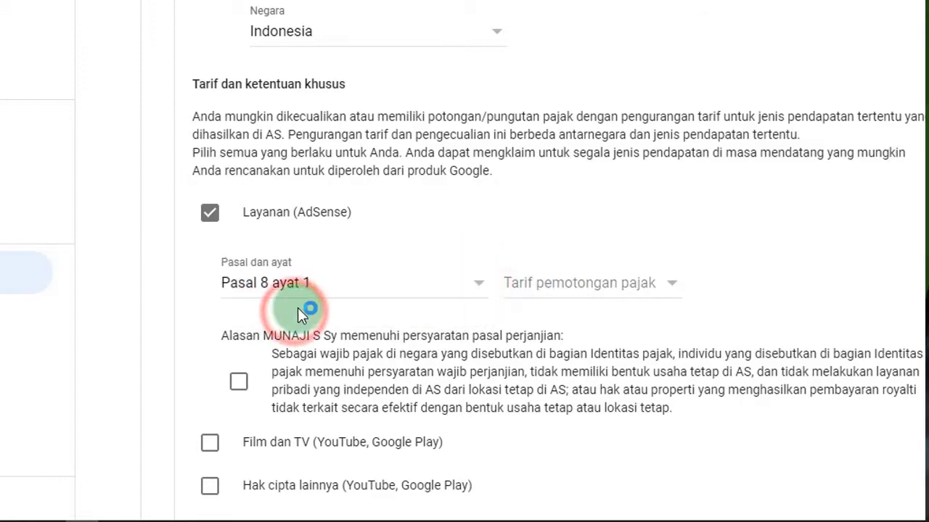
left_click(666, 290)
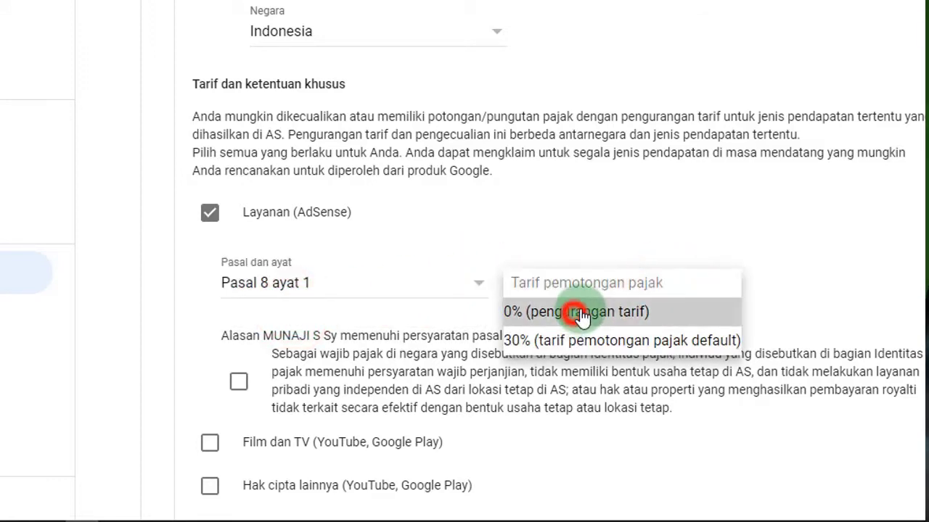
left_click(618, 311)
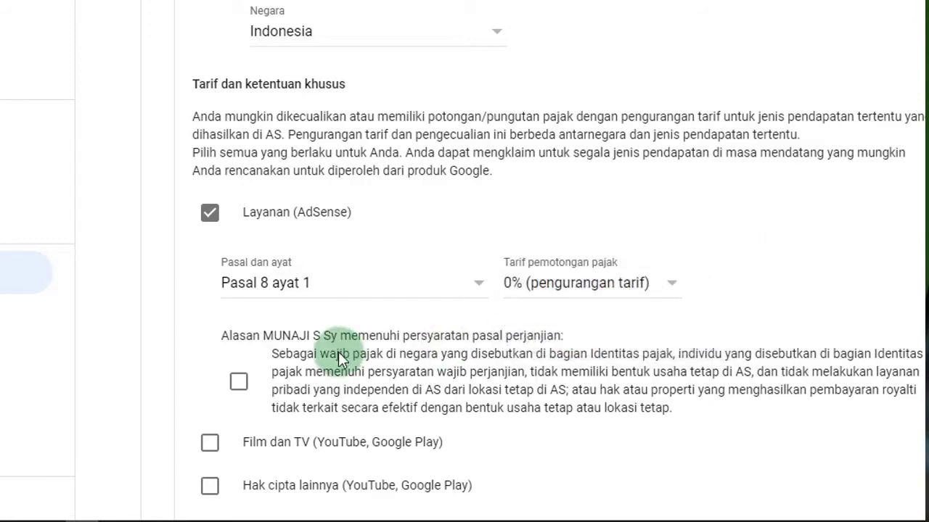
scroll(344, 221, "down", 3)
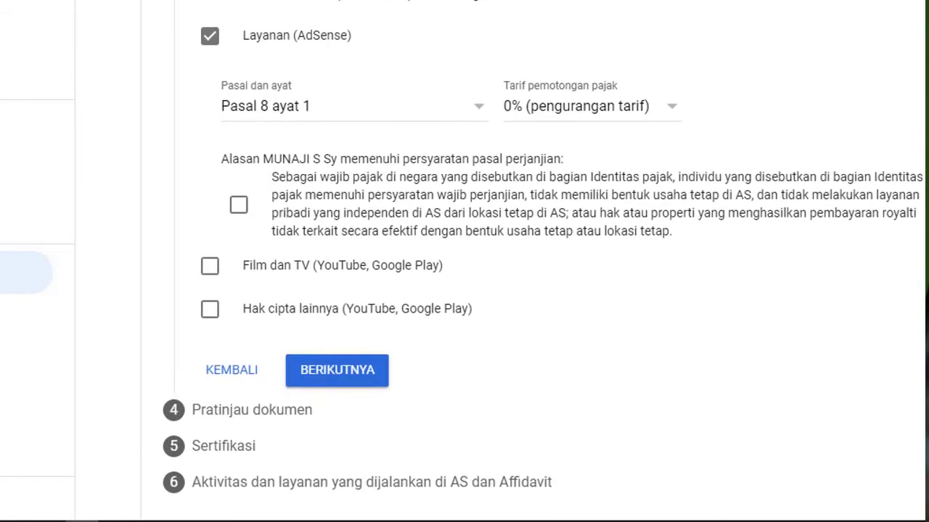
left_click(240, 211)
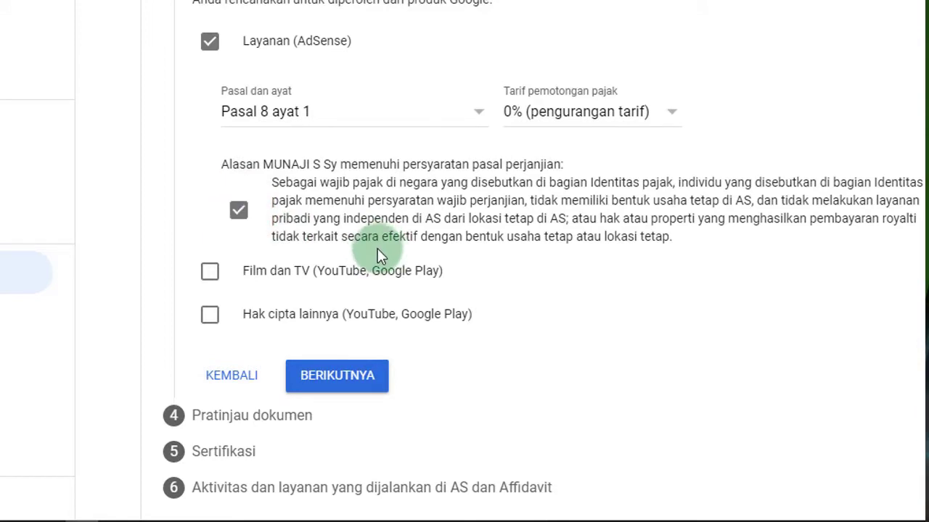
Claim Film dan TV (YouTube, Google Play) income under Pasal 13 ayat 2 at 10% (pengurangan tarif) and confirm its eligibility statement
left_click(209, 272)
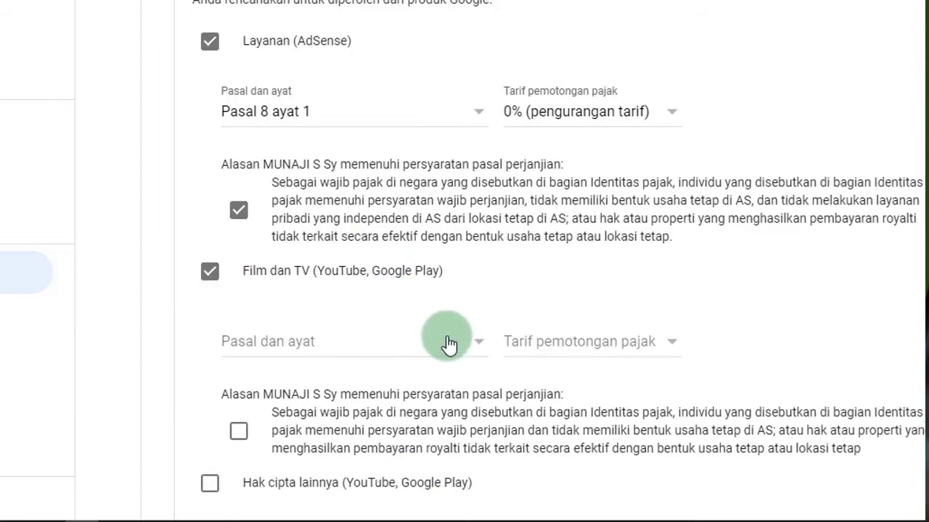
left_click(473, 342)
left_click(272, 371)
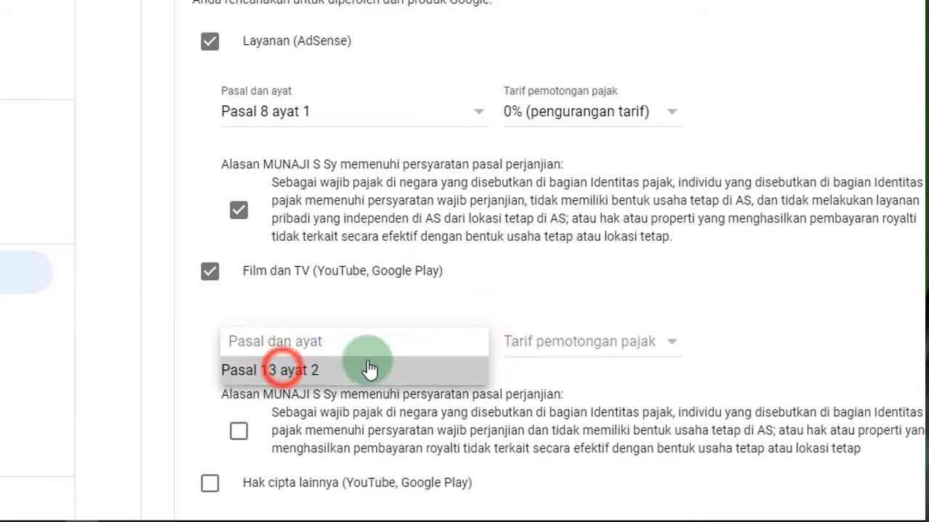
left_click(593, 348)
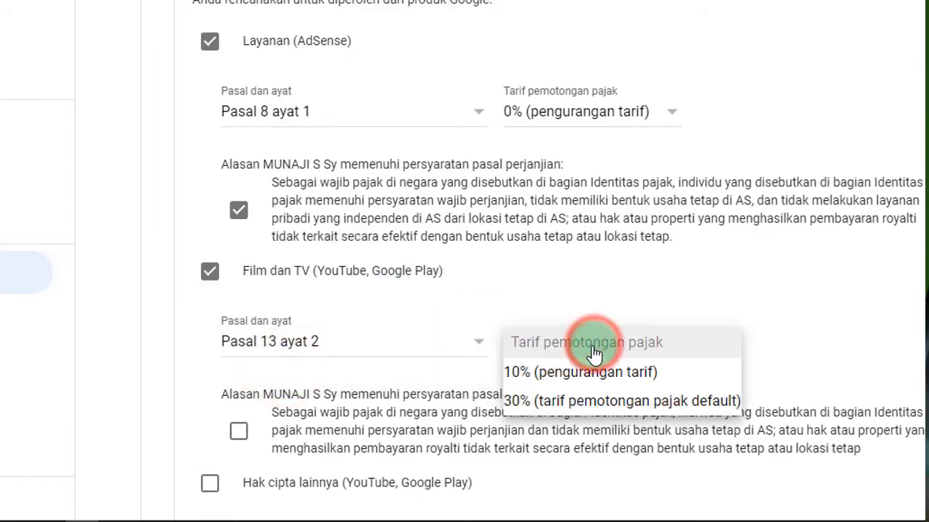
left_click(546, 371)
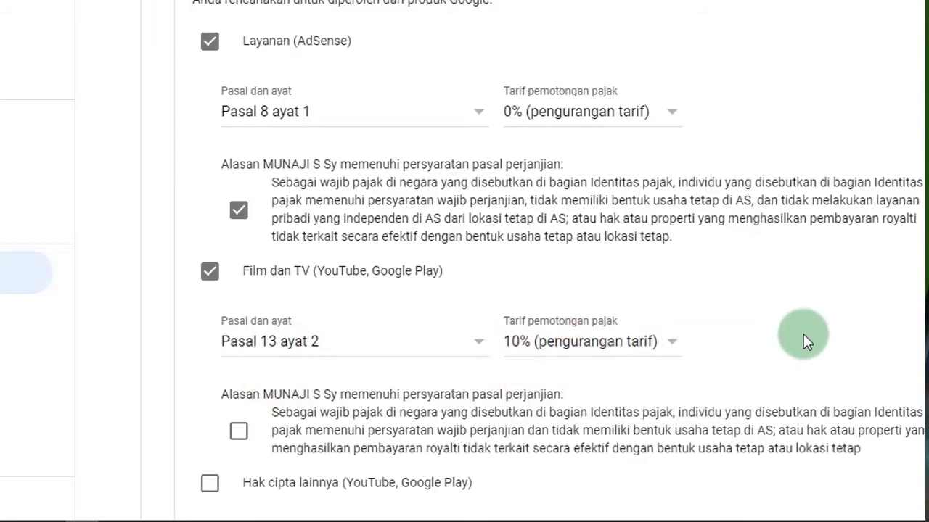
scroll(464, 261, "down", 3)
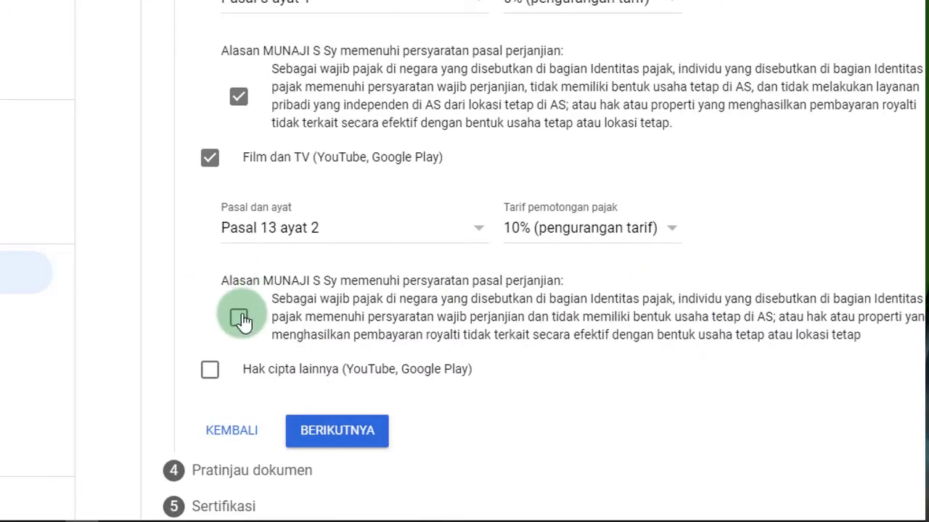
left_click(239, 318)
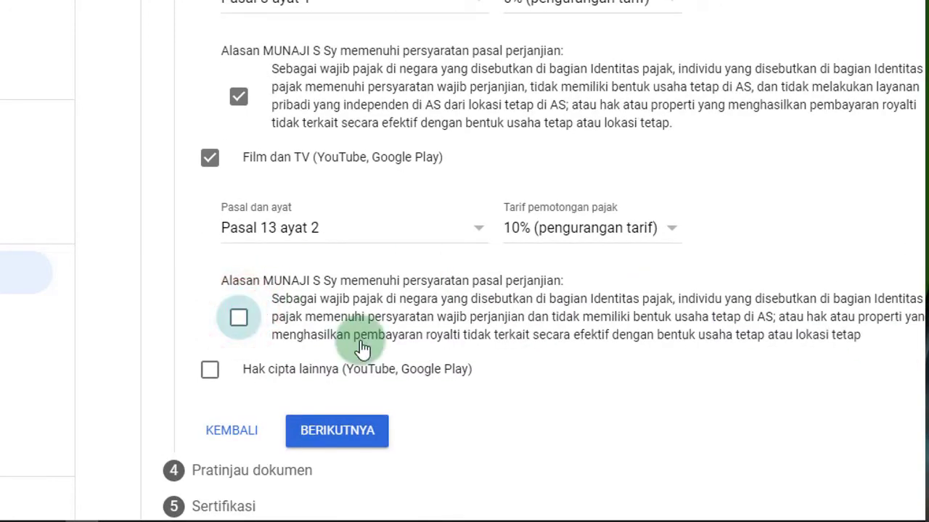
Claim Hak cipta lainnya (YouTube, Google Play) income under Pasal 13 ayat 2 at 10% (pengurangan tarif), confirm its eligibility statement and complete the tax treaty section
left_click(210, 371)
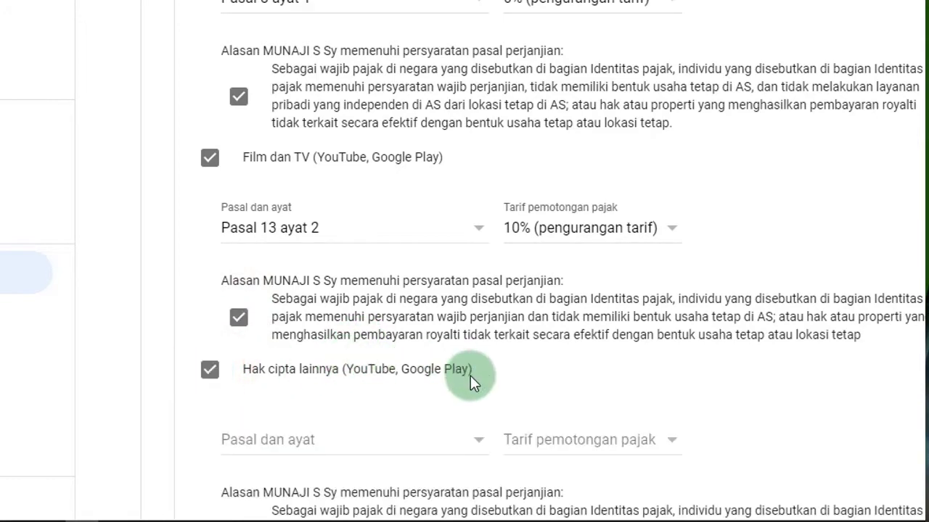
scroll(468, 259, "down", 3)
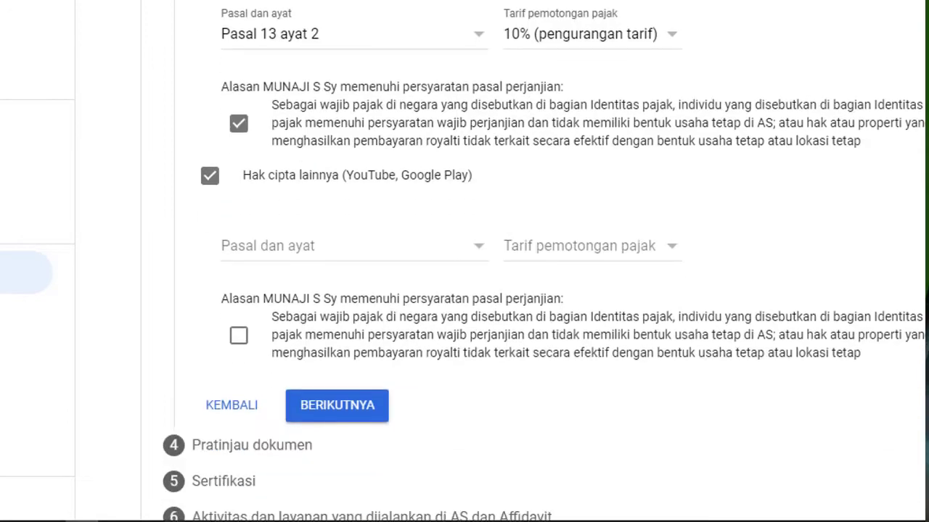
left_click(467, 259)
left_click(294, 285)
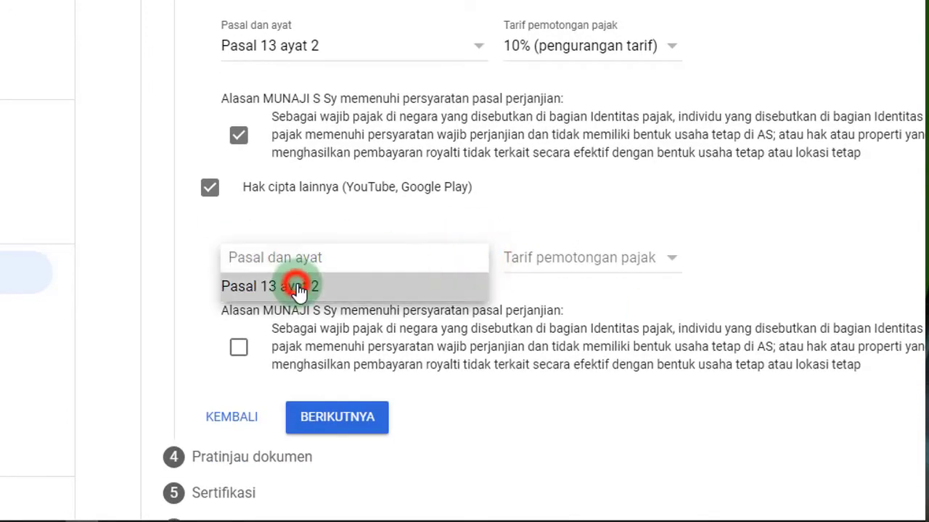
left_click(648, 268)
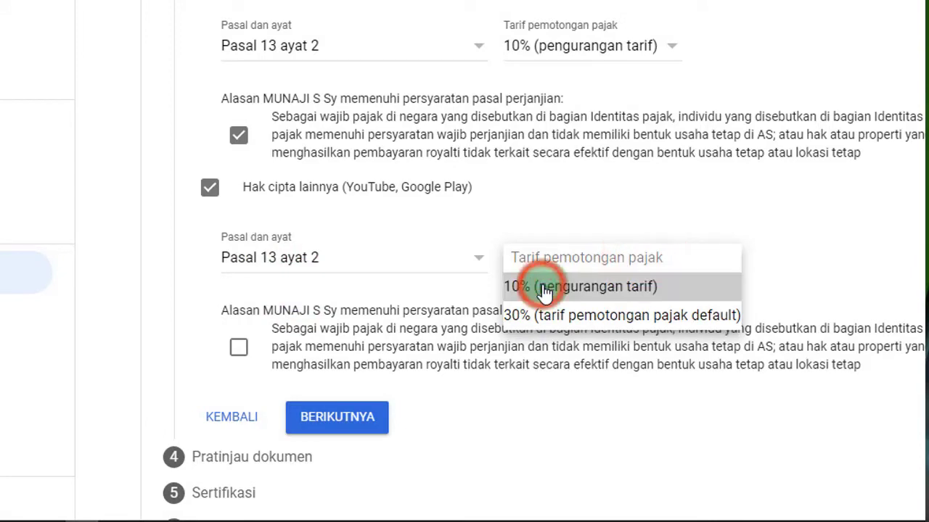
left_click(566, 283)
left_click(244, 351)
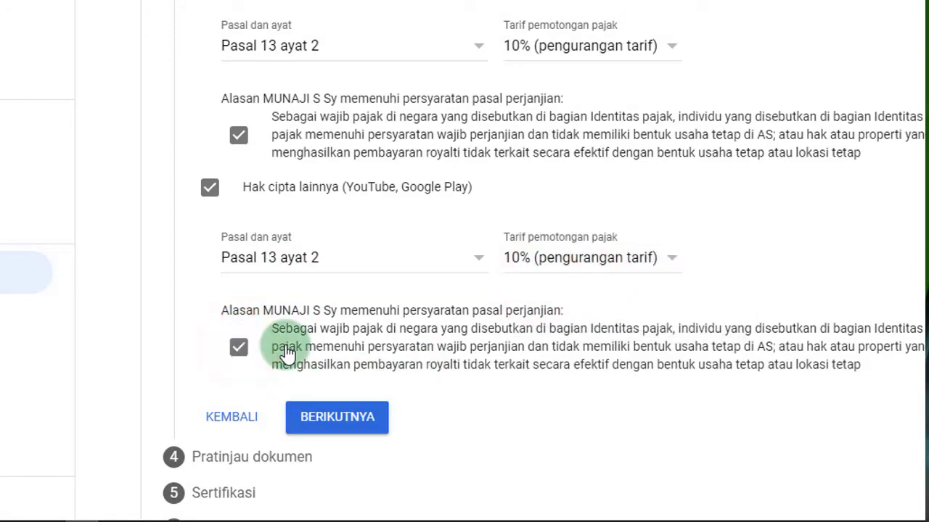
scroll(544, 261, "down", 1)
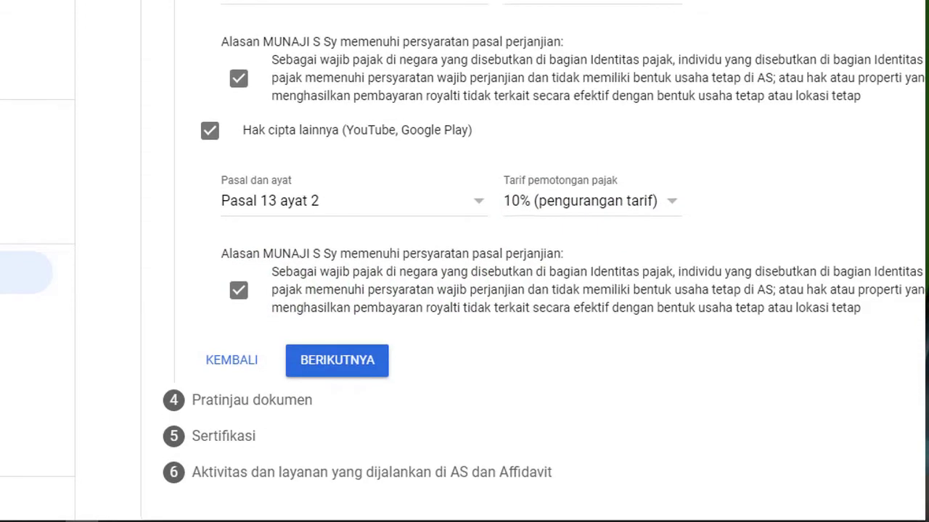
scroll(544, 261, "up", 5)
scroll(544, 261, "down", 5)
left_click(332, 363)
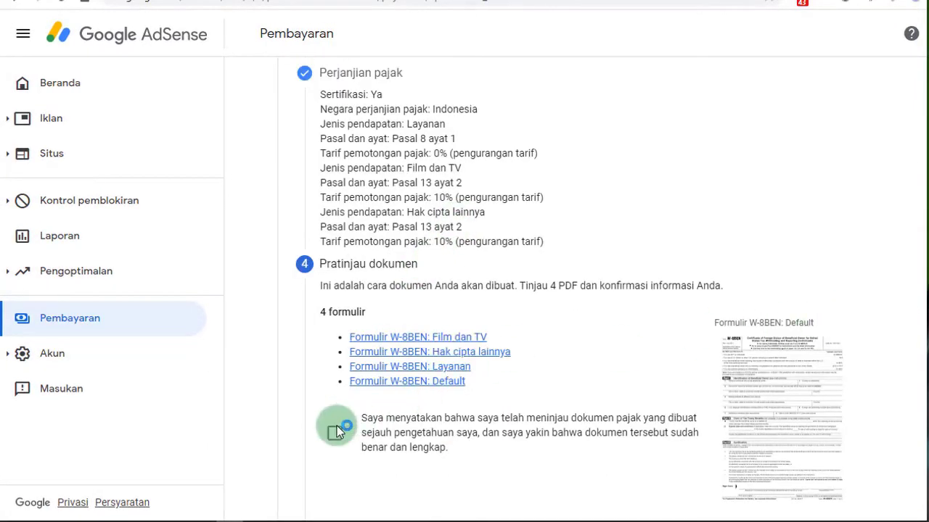
Declare that the generated W-8BEN documents have been reviewed and are correct, and proceed to the certification section
left_click(336, 436)
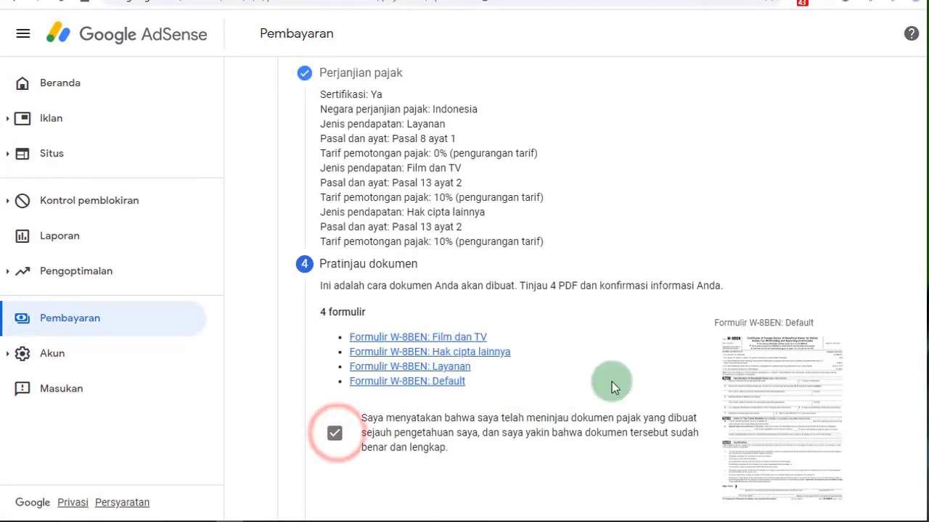
scroll(580, 290, "down", 2)
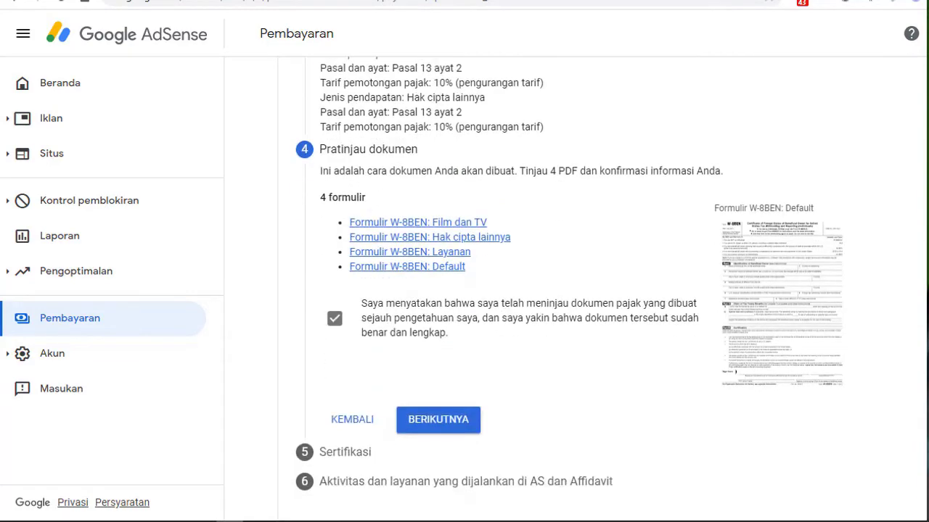
left_click(444, 421)
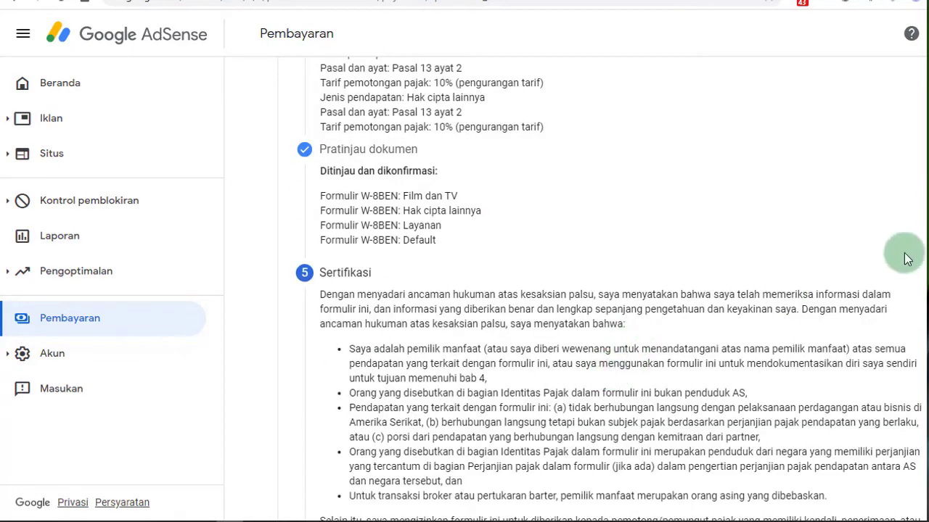
Sign the certification with the full legal name, confirm being the person named in the signature with Ya, and continue
scroll(610, 290, "down", 5)
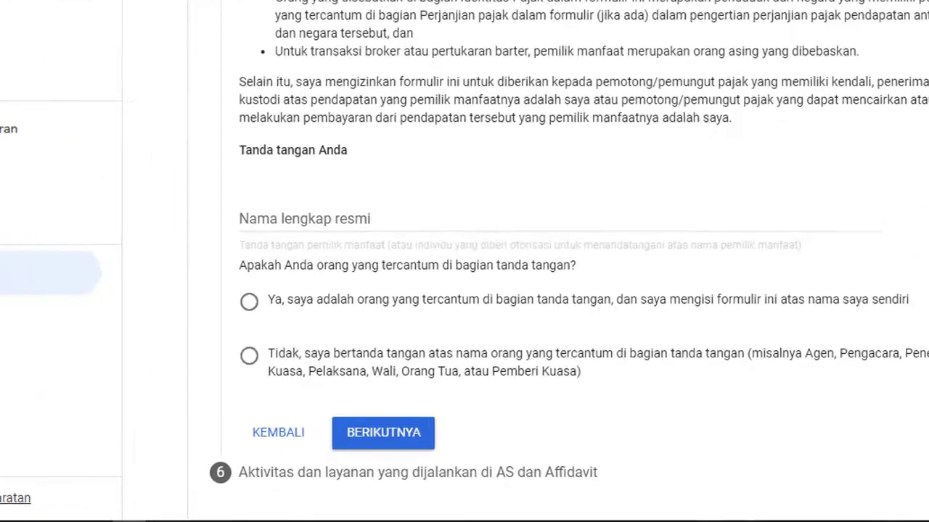
left_click(368, 219)
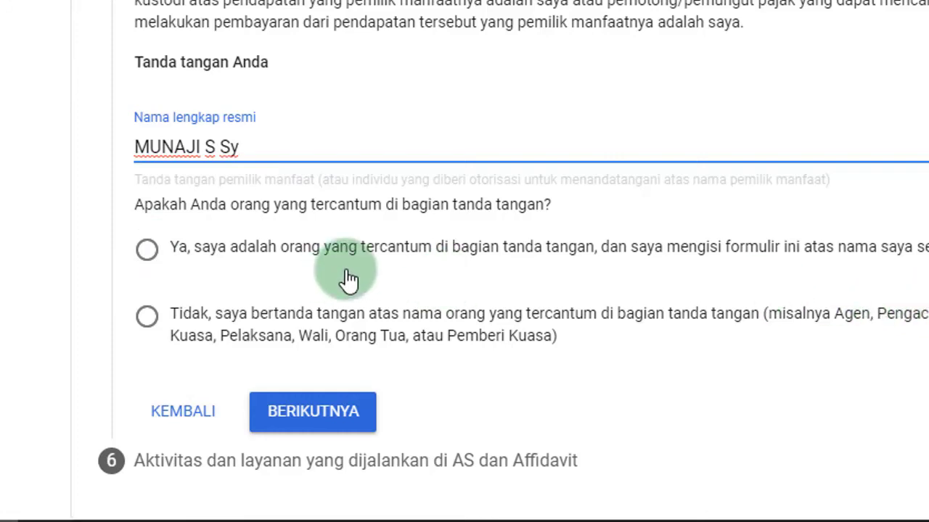
left_click(147, 251)
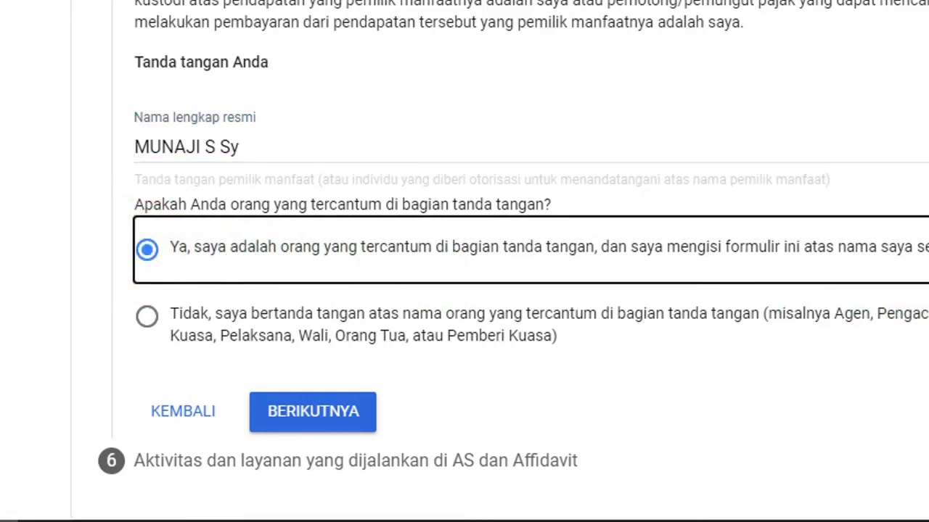
left_click(313, 413)
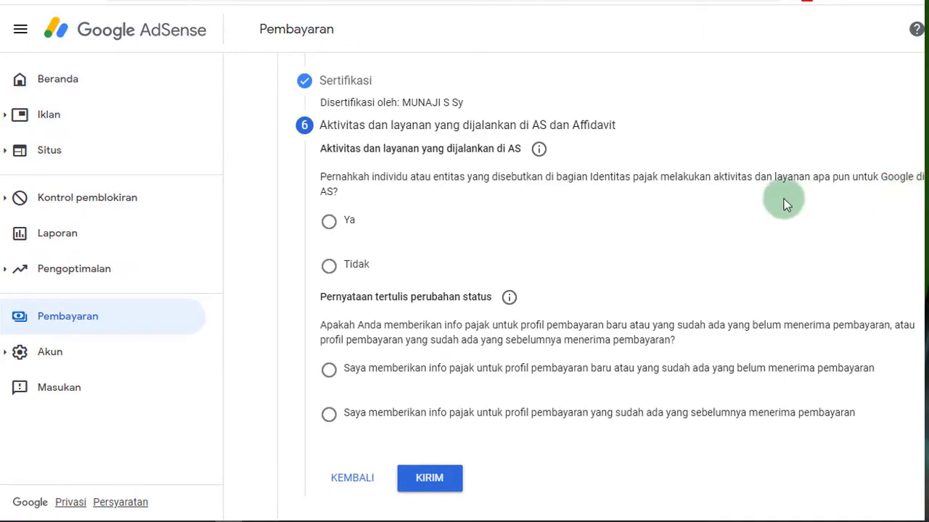
Answer Tidak to having performed activities for Google in the US and certify that services are performed entirely outside the US
left_click(330, 266)
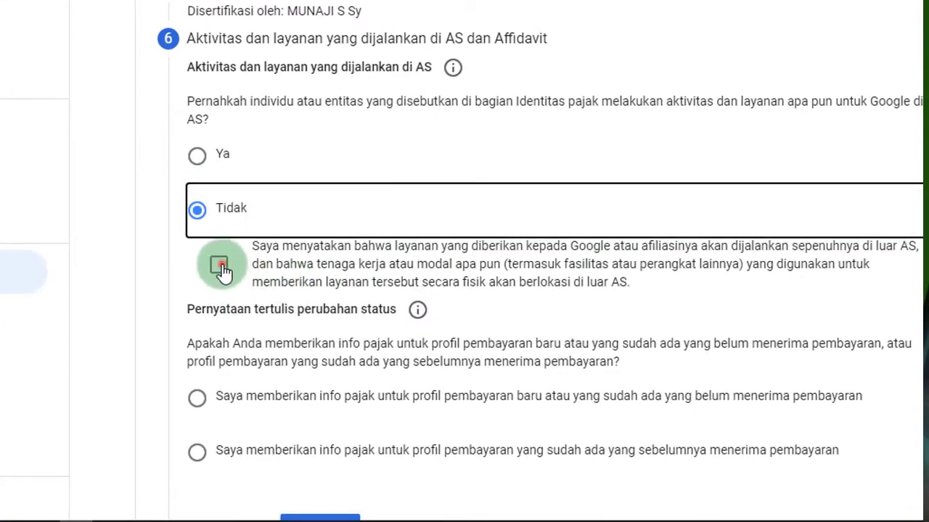
left_click(221, 267)
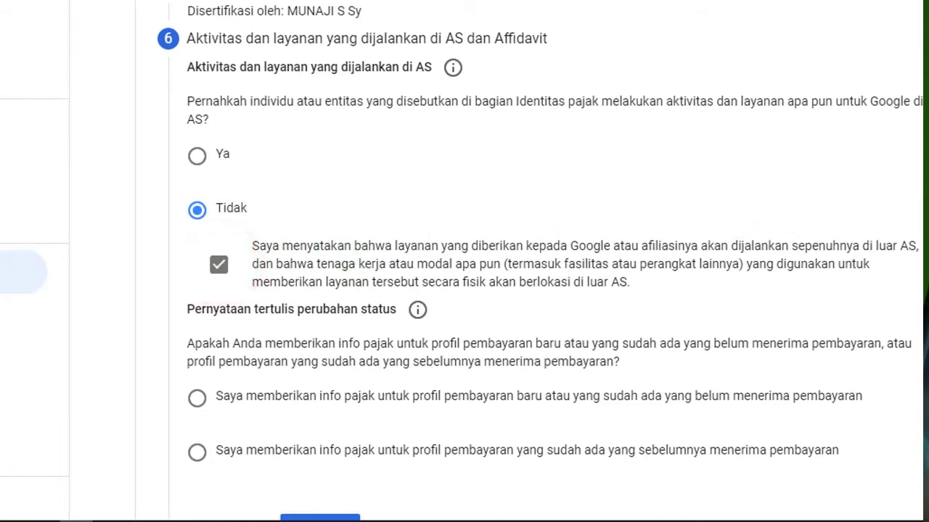
scroll(537, 290, "down", 1)
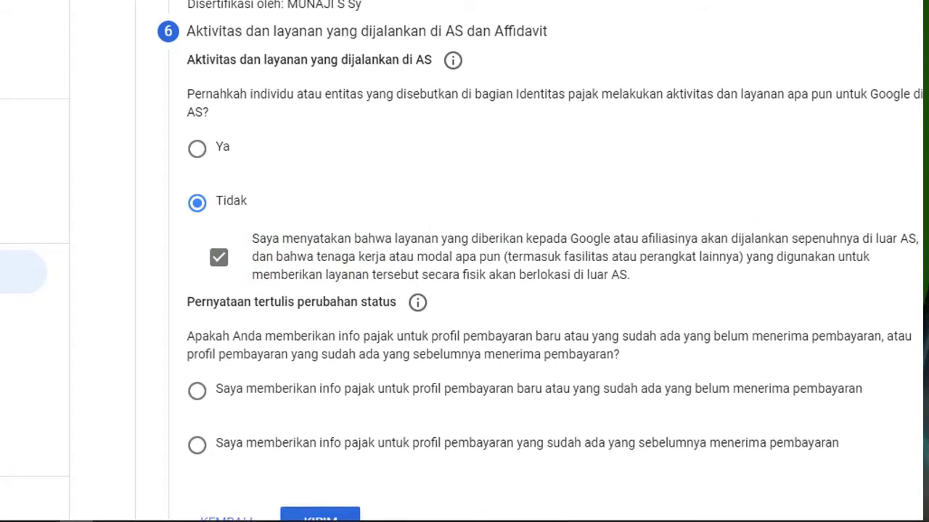
Declare the tax info is for a new or existing payments profile that has not received payments, and submit the form
scroll(540, 261, "down", 1)
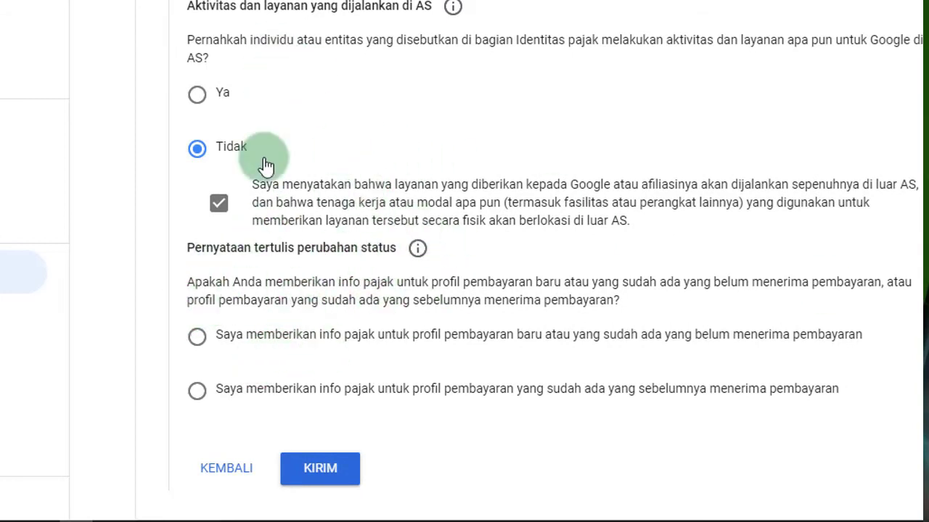
left_click(196, 339)
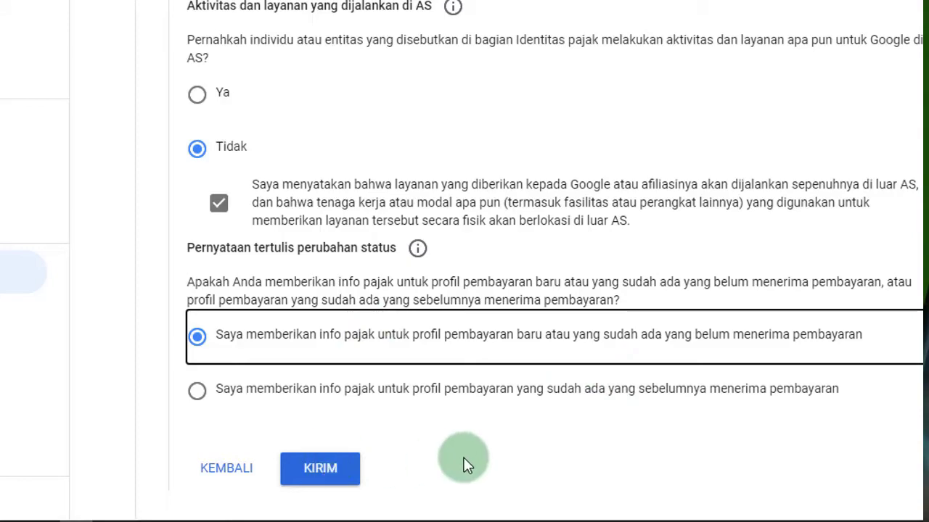
left_click(323, 470)
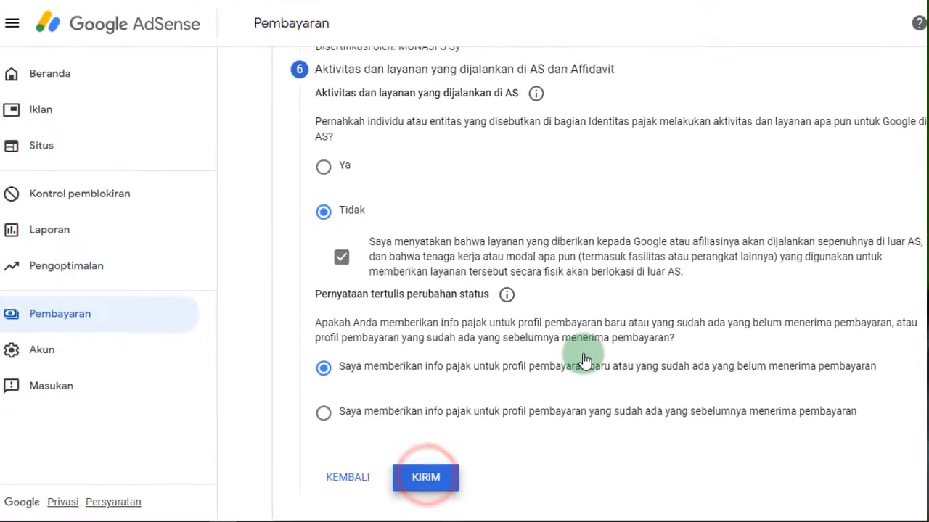